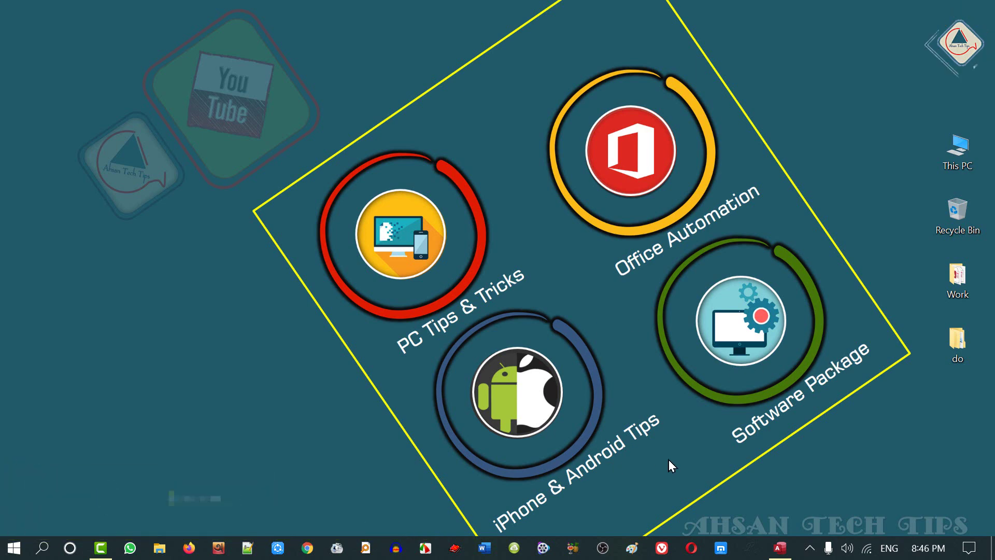
Switch to the Book Info Mng Soft database in Access and create a navigation form with the Horizontal Tabs layout
left_click(776, 545)
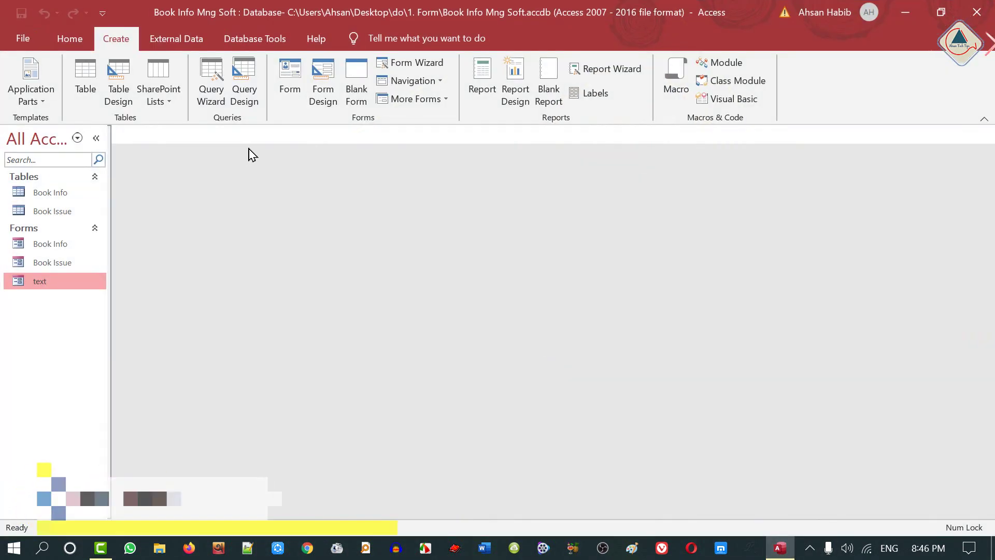
left_click(74, 194)
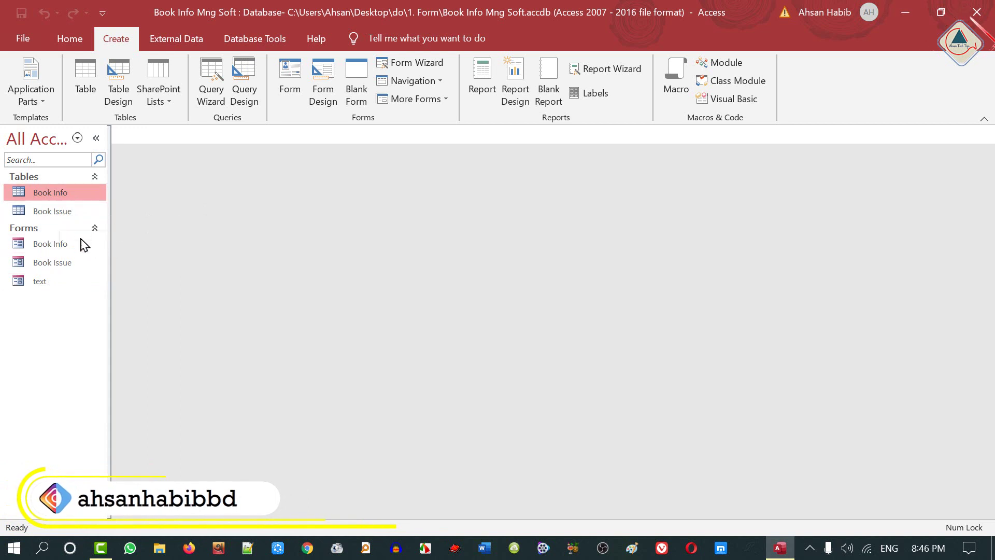
left_click(65, 245)
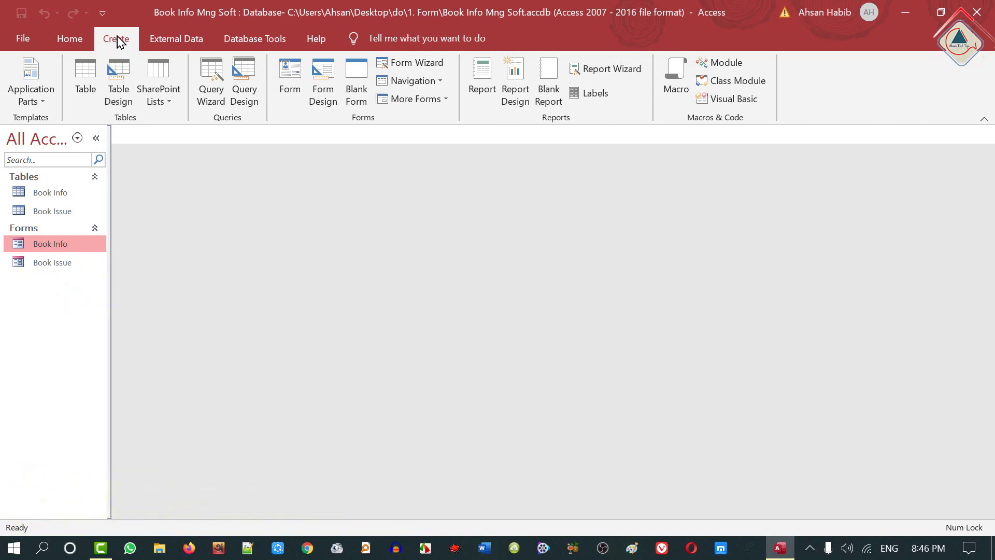
left_click(420, 84)
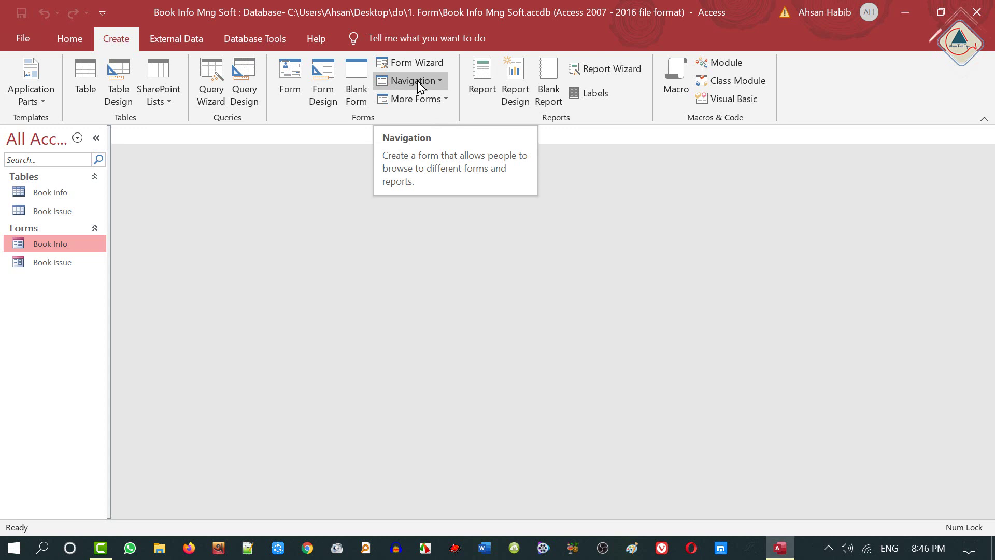
left_click(443, 83)
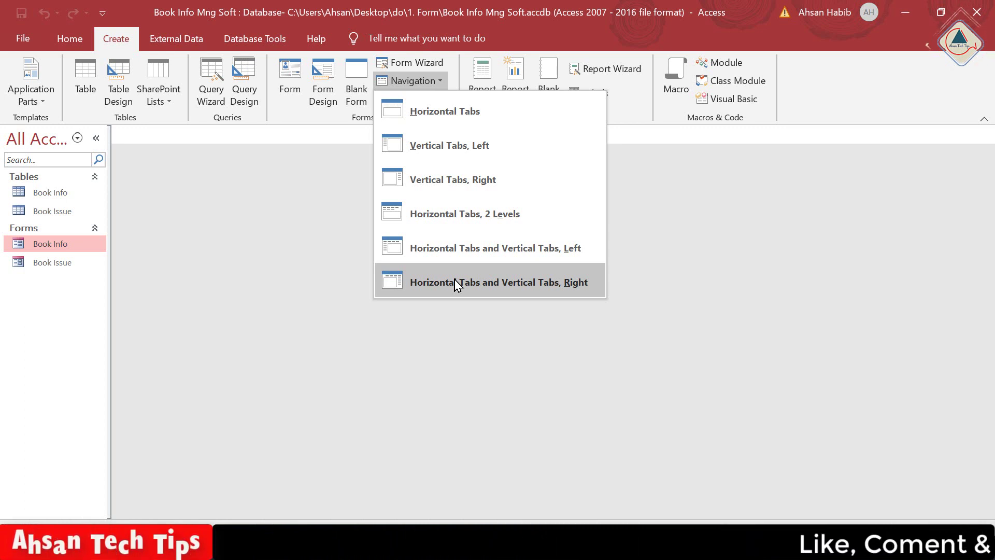
left_click(280, 223)
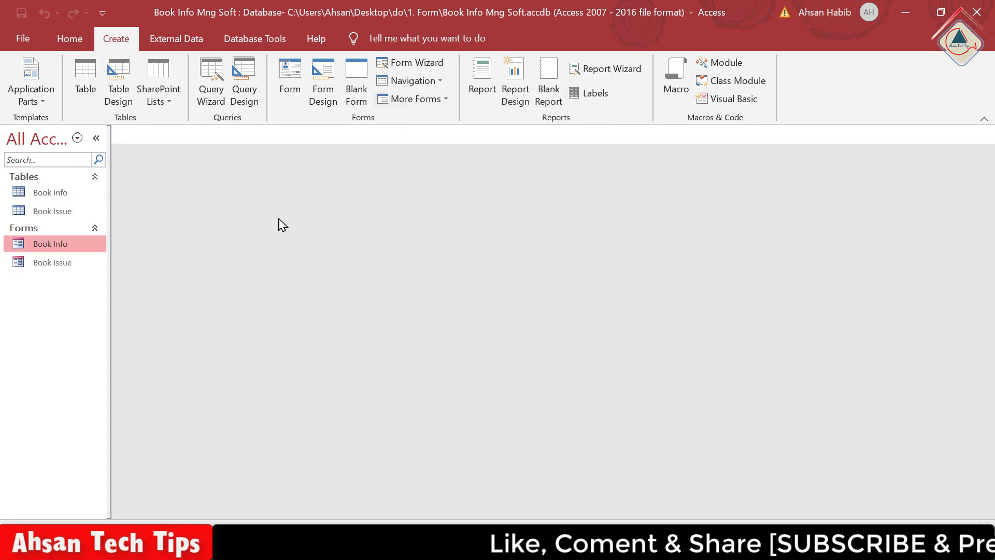
left_click(438, 83)
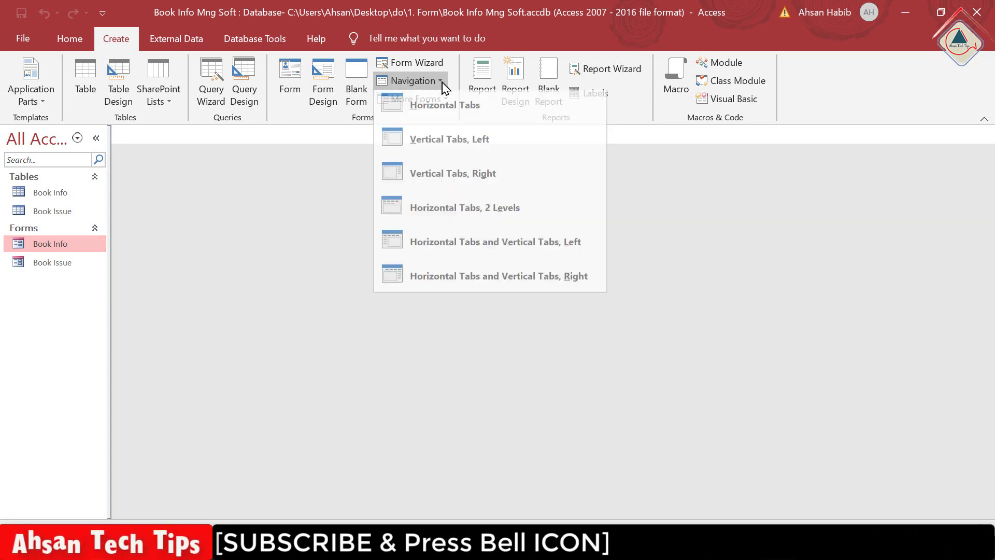
left_click(434, 119)
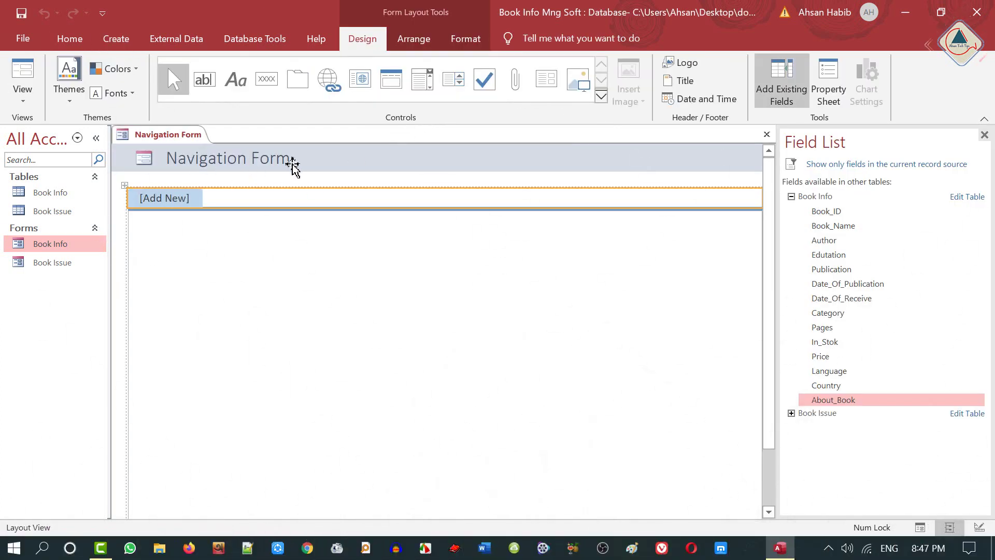
Add the first navigation tab with the caption Book Info to load the matching form
left_click(156, 200)
left_click(176, 201)
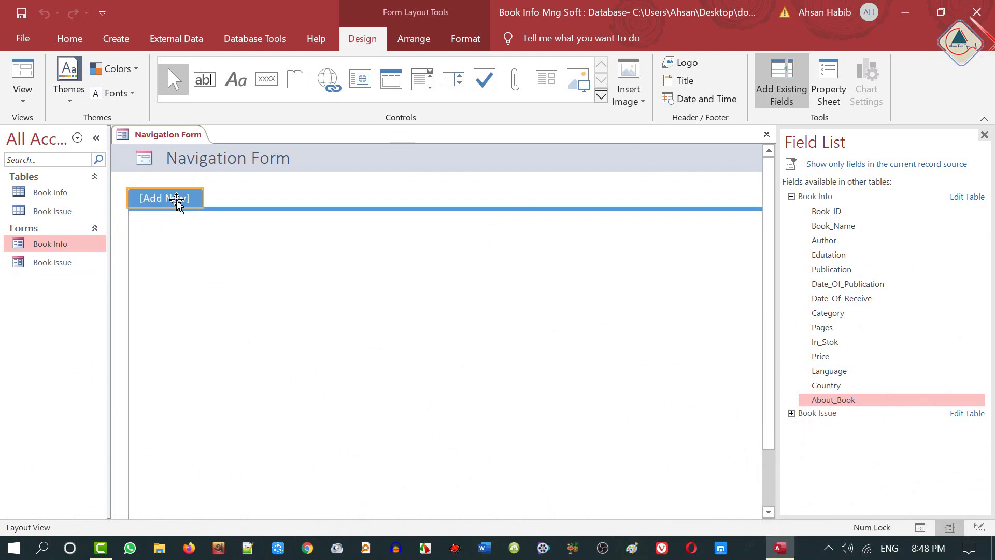
left_click(176, 201)
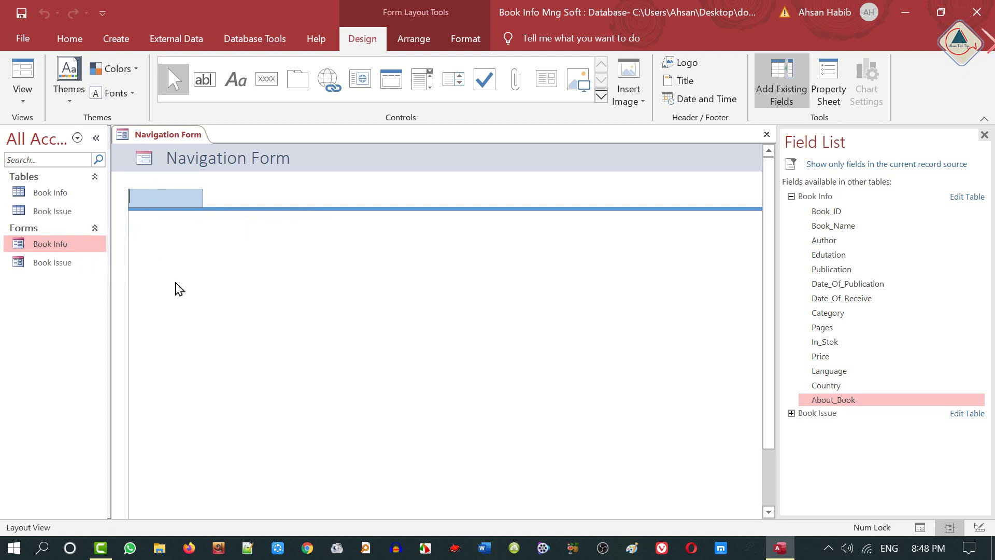
type("Book Info")
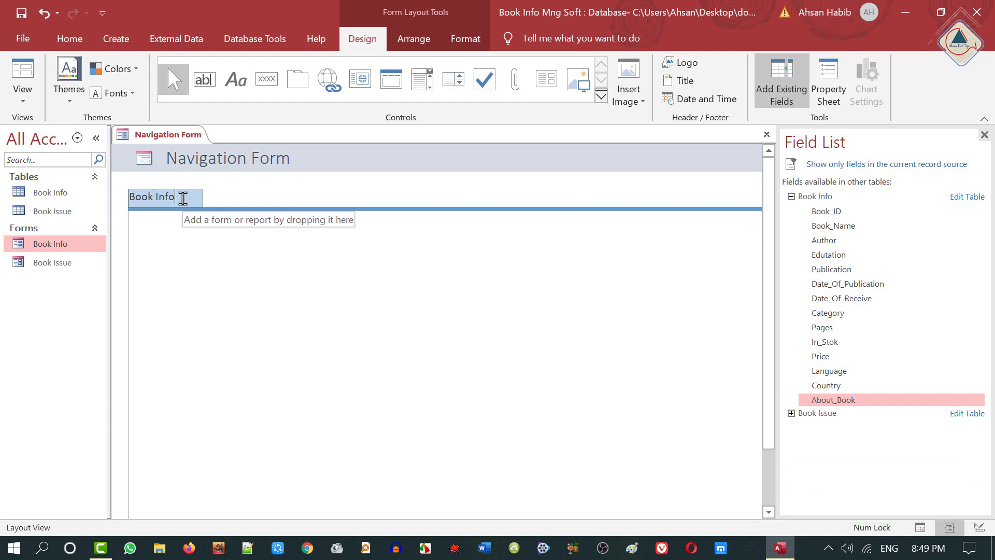
left_click(317, 169)
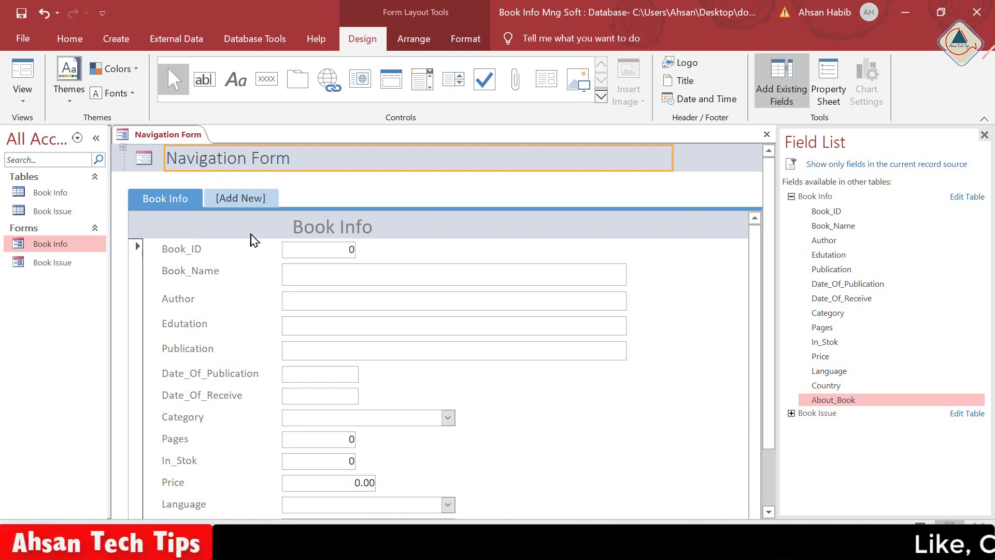
Add a second navigation tab beside Book Info with the caption "book isue"
left_click(241, 200)
left_click(255, 199)
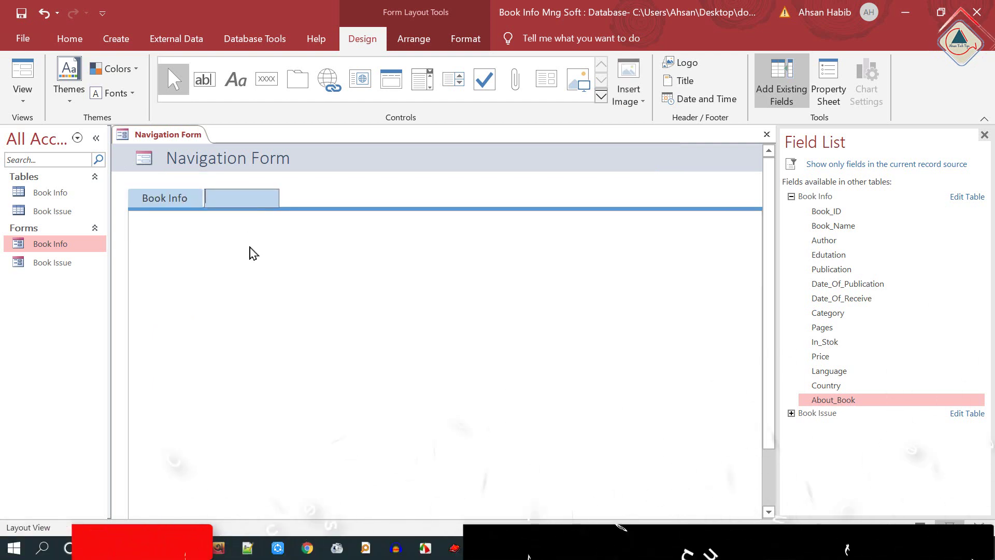
type("boo")
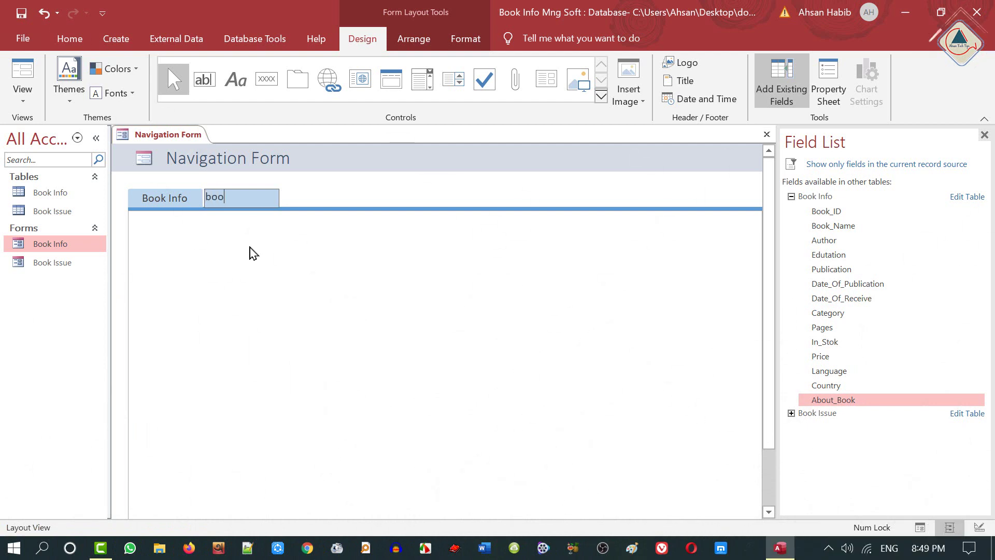
type("k isue")
left_click(368, 170)
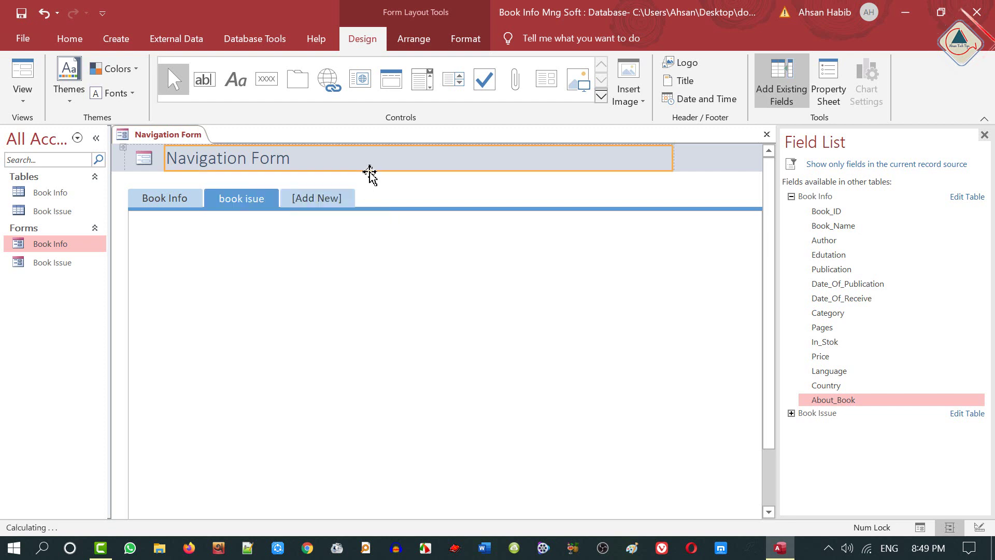
Correct the second navigation tab's caption to Book Issue
left_click(238, 200)
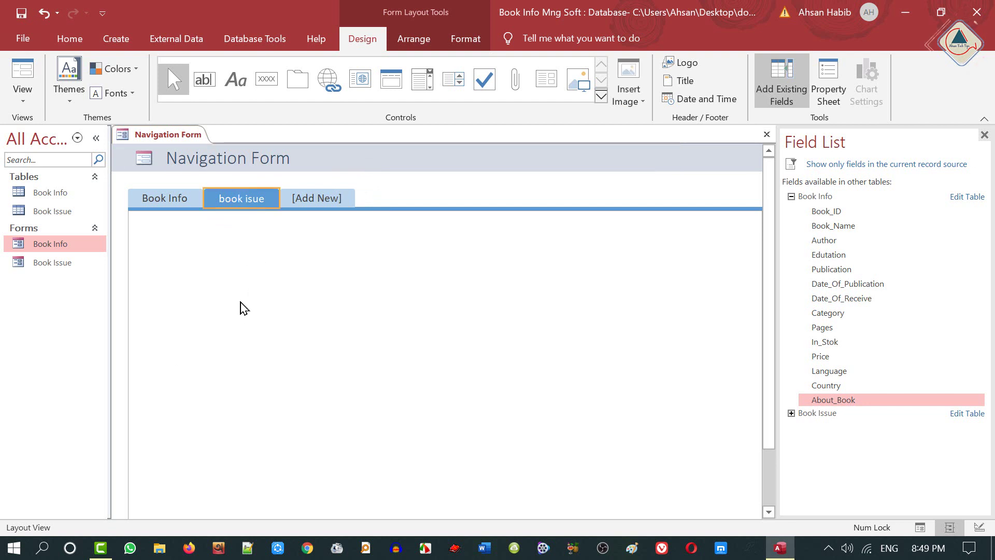
left_click(251, 202)
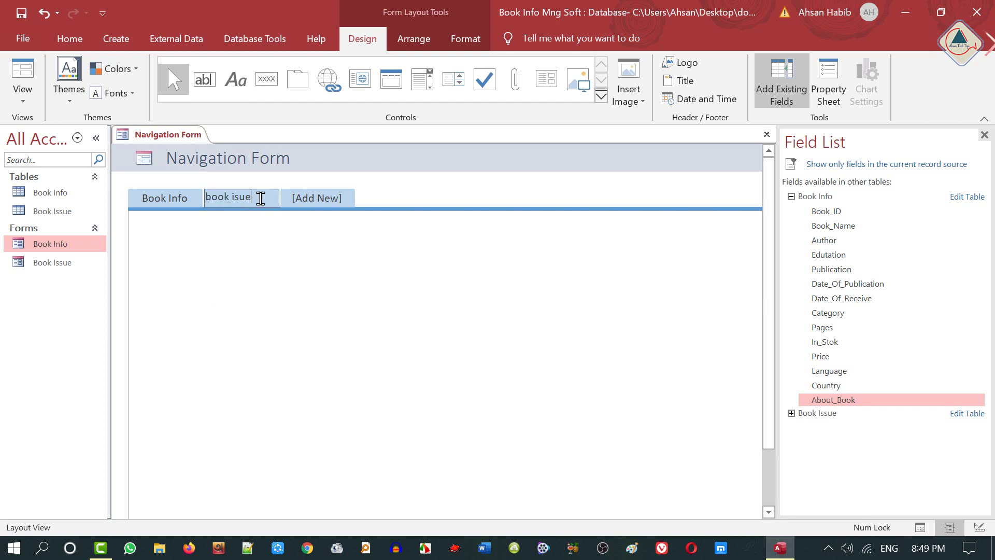
left_click_drag(260, 198, 187, 201)
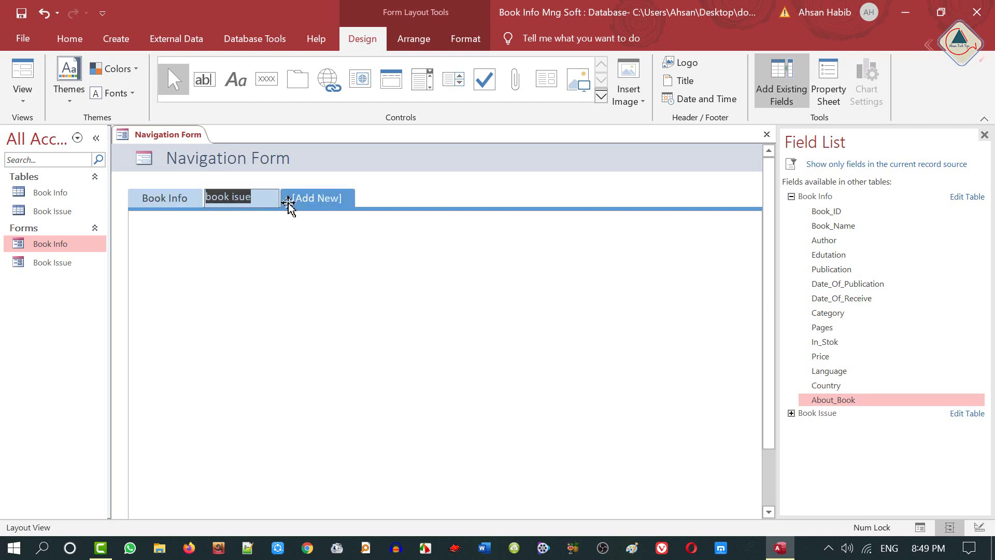
type("B")
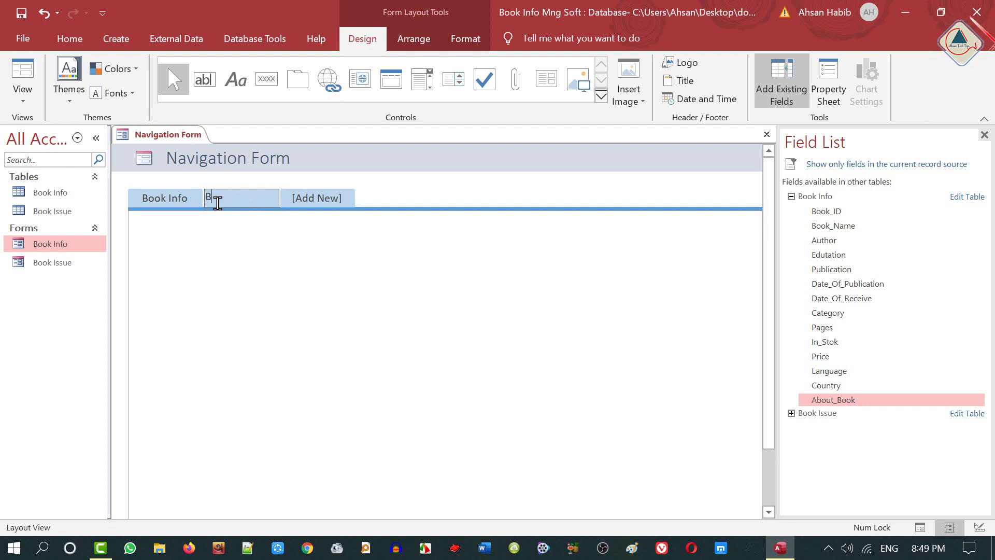
type("ook Issue")
left_click(390, 191)
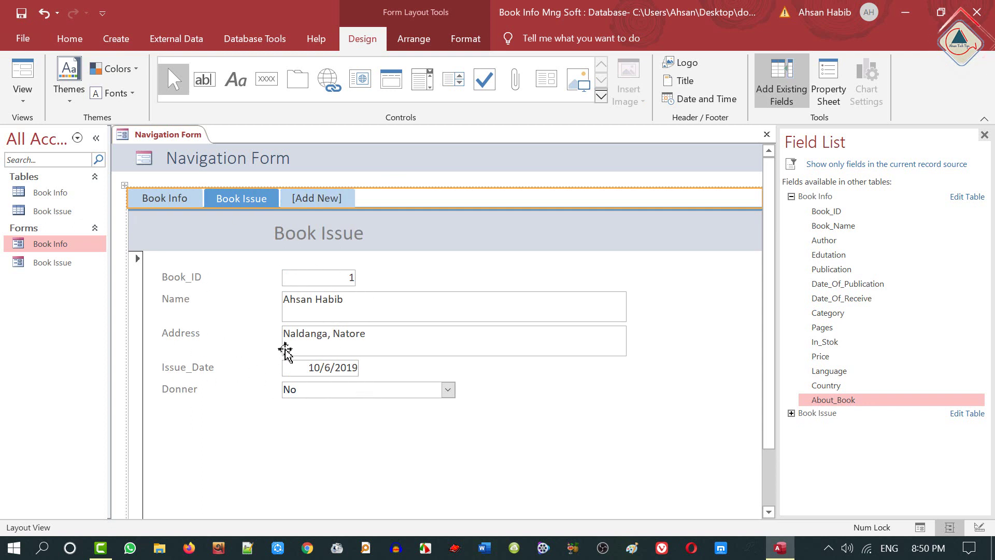
Place the existing Book Info and Book Issue forms onto the navigation form as the third and fourth tabs
left_click(273, 191)
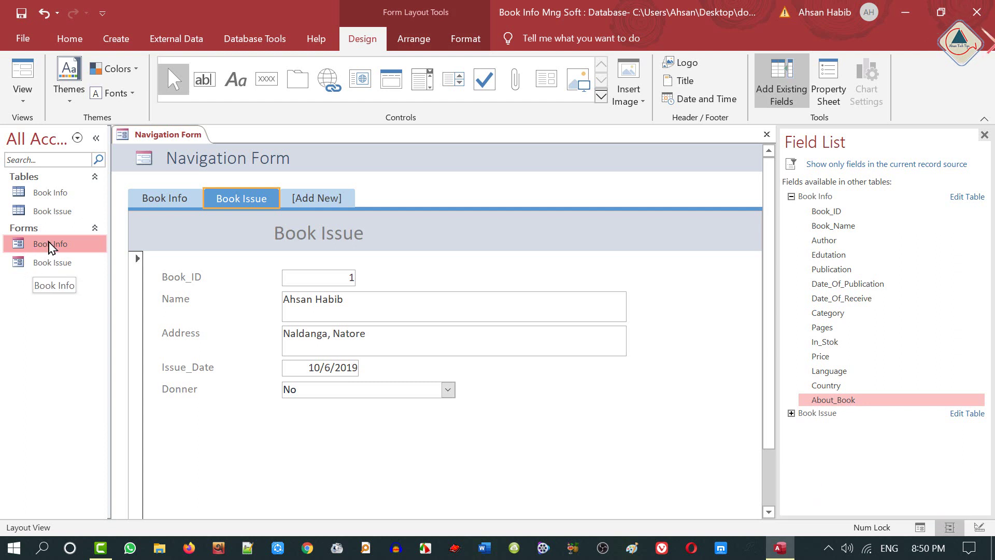
left_click_drag(47, 248, 319, 199)
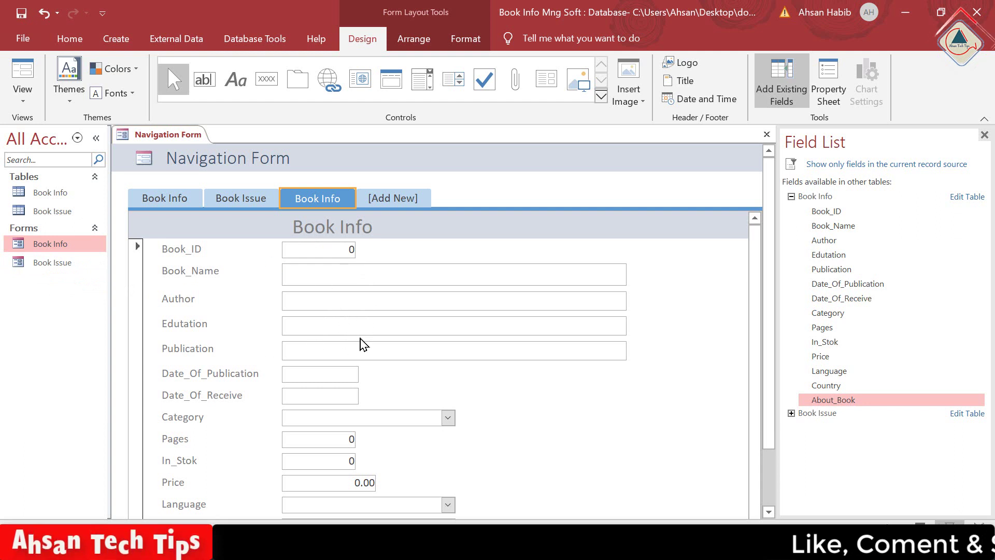
left_click(47, 265)
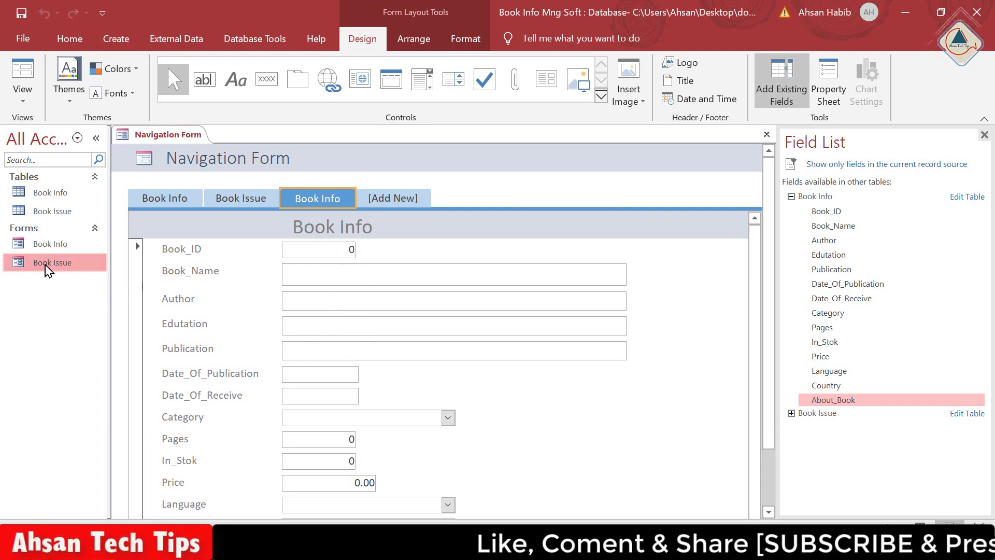
left_click_drag(47, 269, 382, 195)
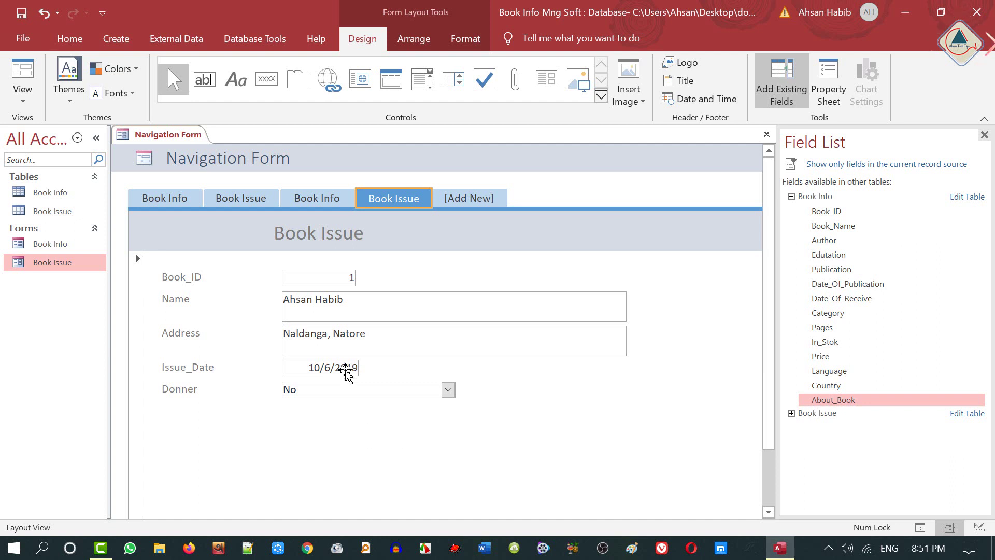
left_click(116, 38)
left_click(440, 83)
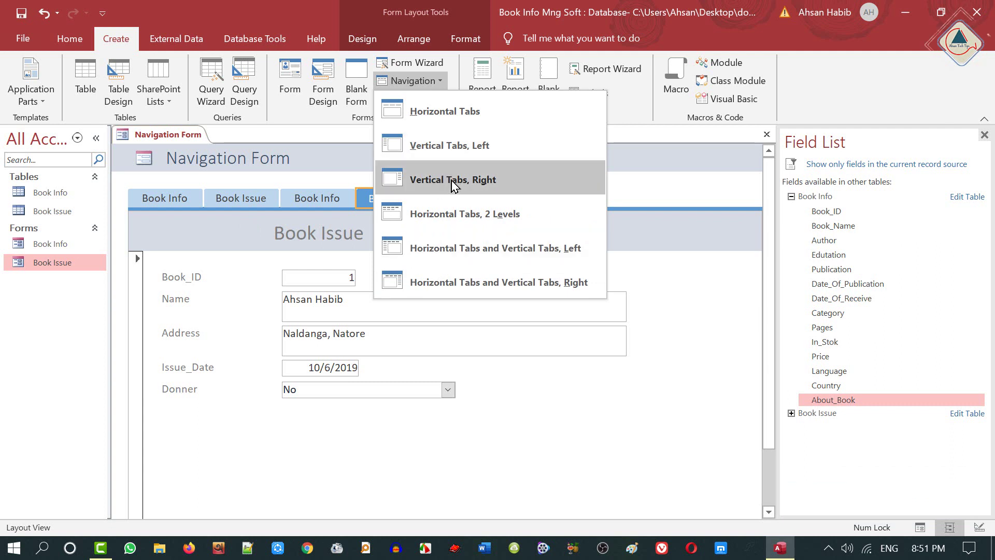
left_click(677, 216)
Apply a black-filled quick style to the first Book Info navigation tab
left_click(171, 200)
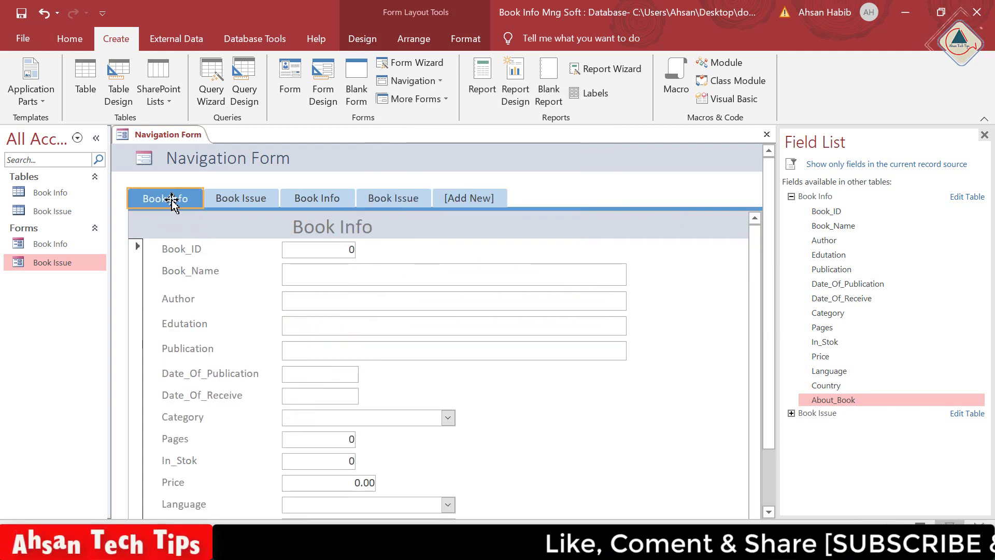
left_click(466, 39)
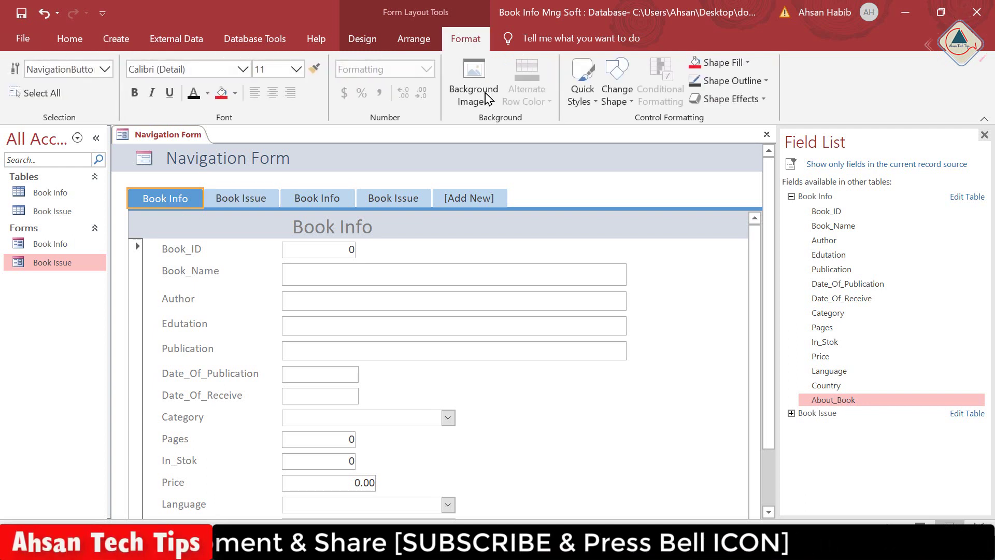
left_click(595, 105)
left_click(588, 195)
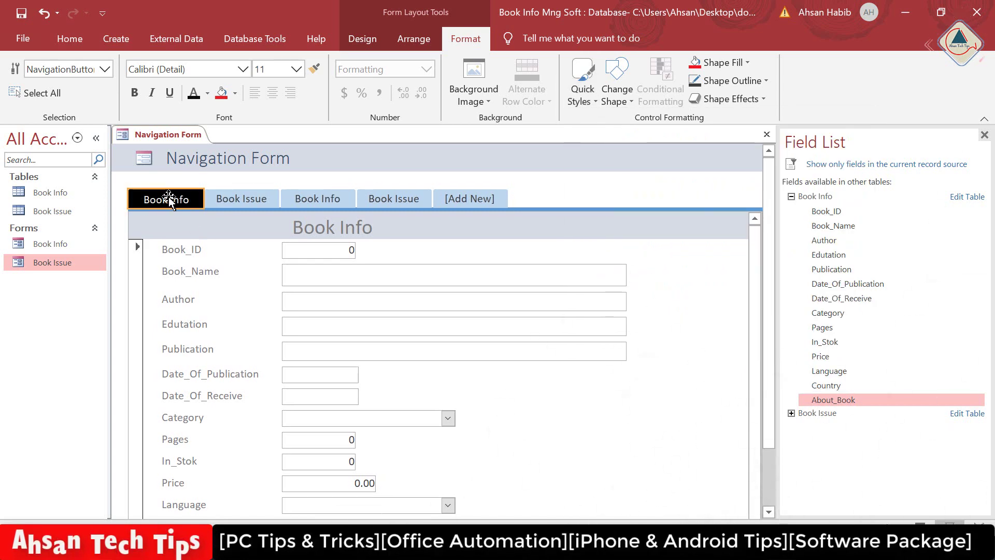
Change the shape of the first Book Issue navigation tab to a rounded rectangle
left_click(223, 197)
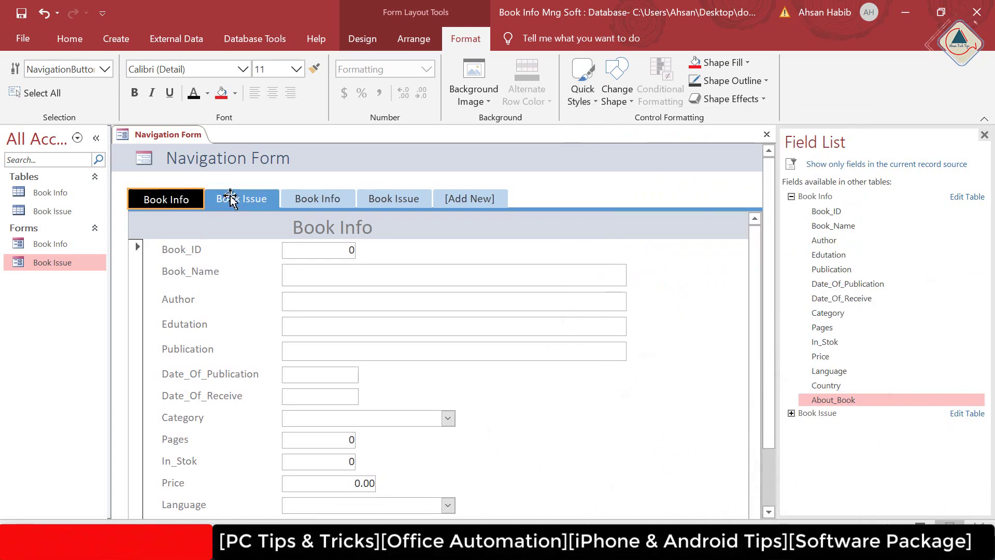
left_click(633, 104)
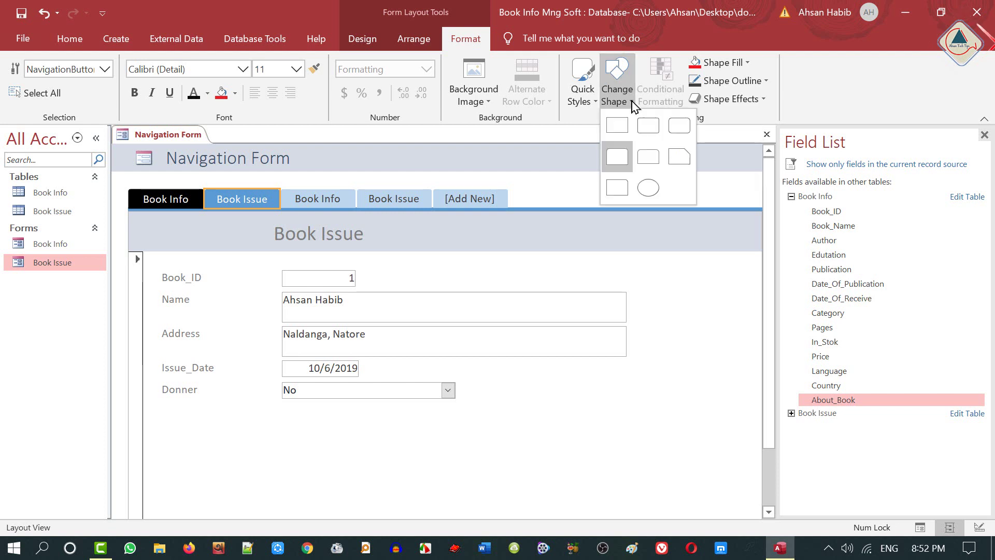
left_click(679, 125)
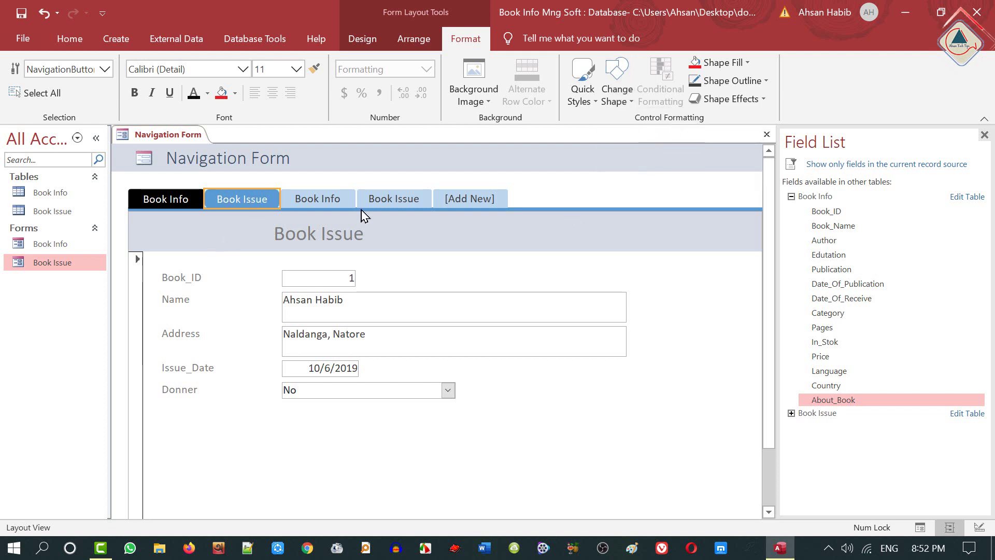
left_click(582, 202)
left_click(314, 199)
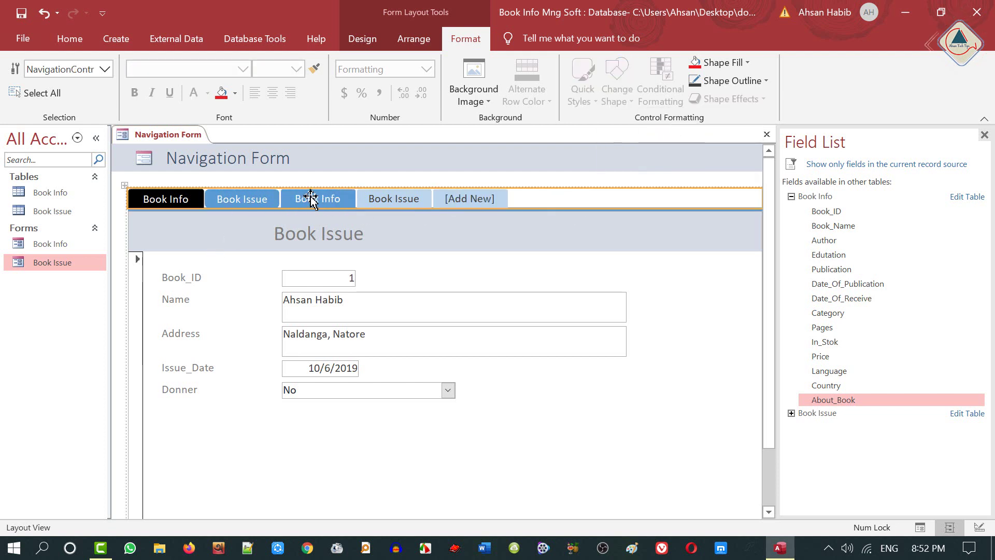
left_click(240, 199)
left_click(162, 199)
left_click(228, 200)
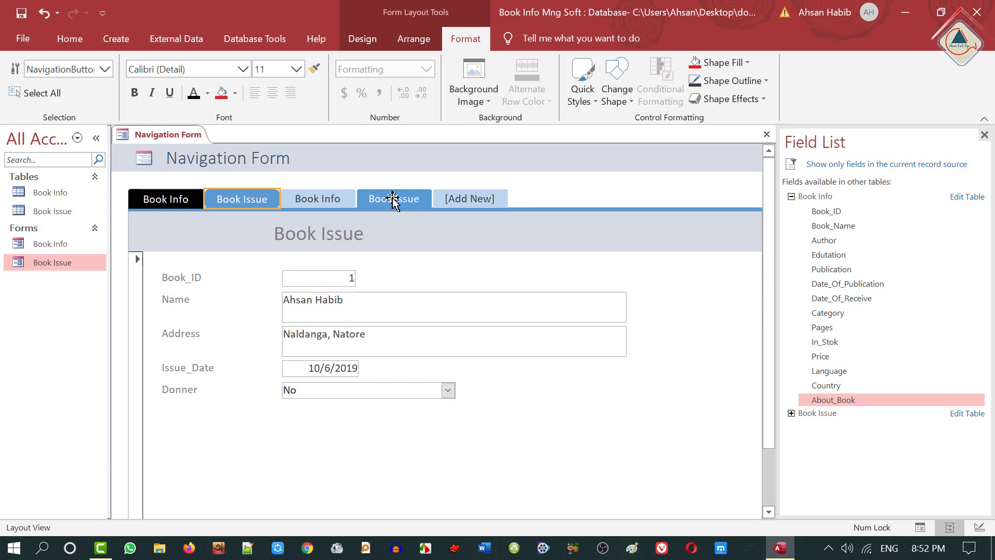
Save the form under the name Navigation Form
left_click(280, 187)
left_click(22, 13)
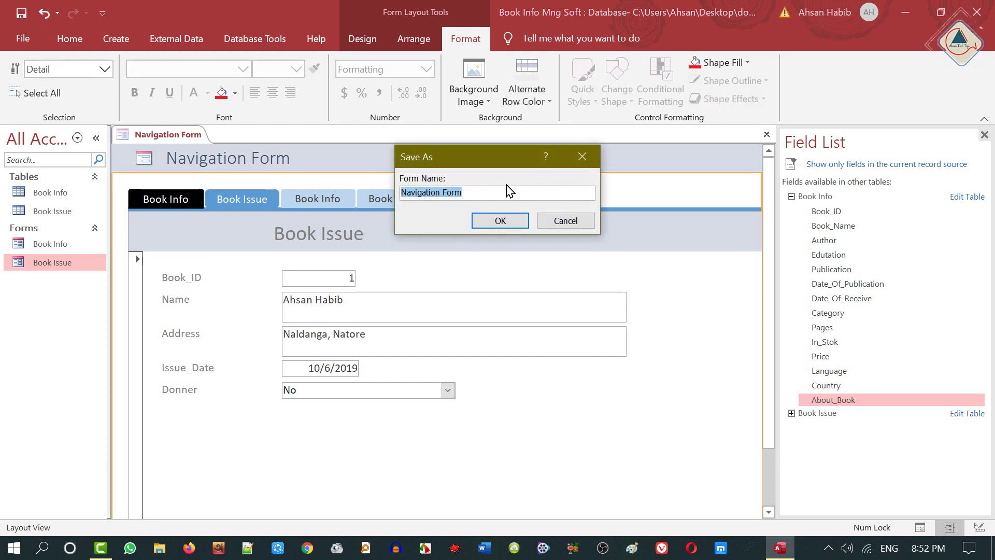
left_click(511, 219)
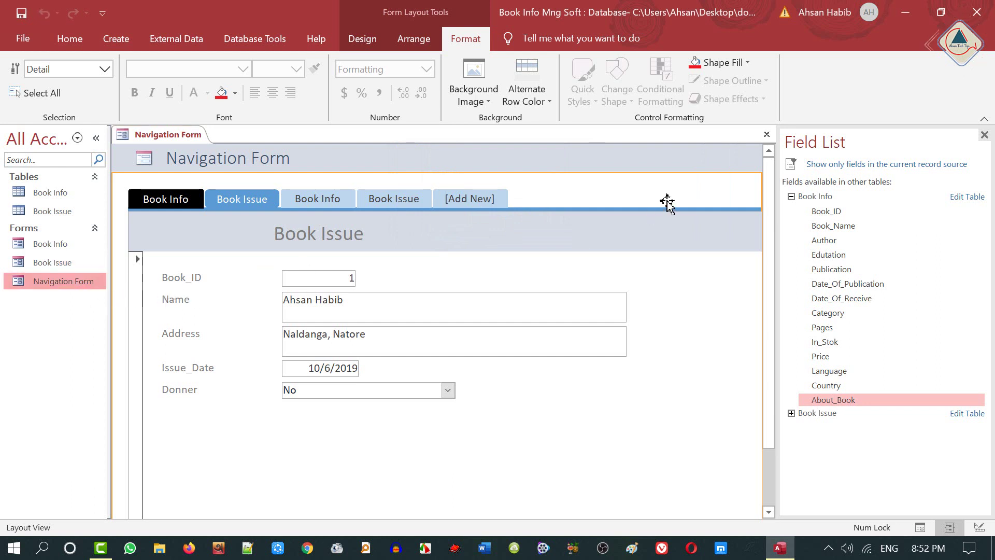
Close the Navigation Form and reopen it in Form view
left_click(767, 134)
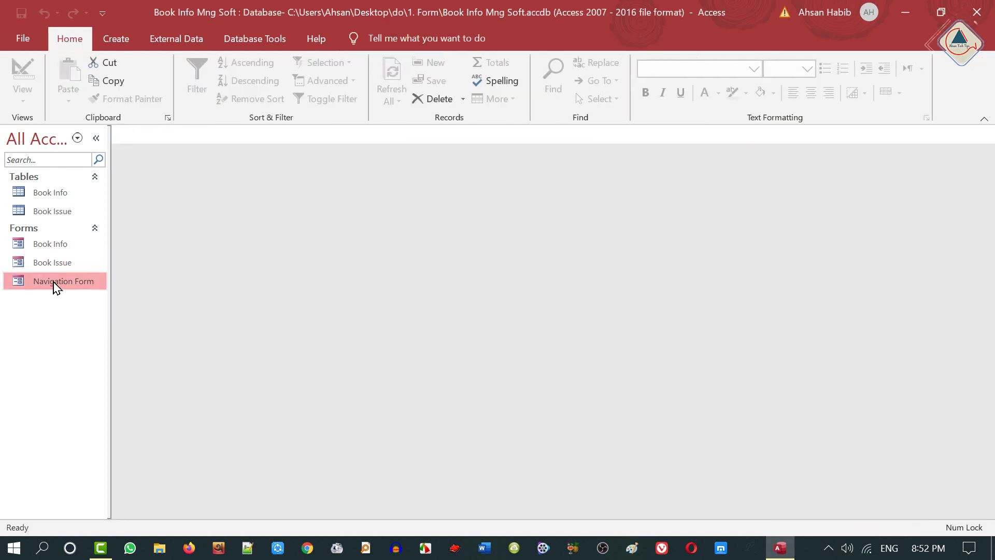
right_click(70, 287)
left_click(103, 292)
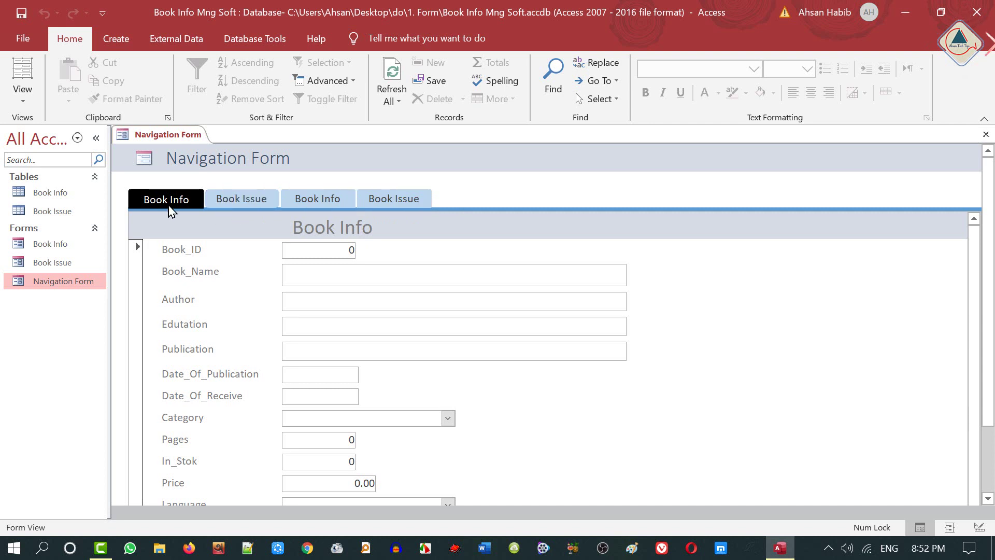
Test the Book Info and Book Issue navigation tabs by switching between them, and close the Navigation Form
left_click(241, 199)
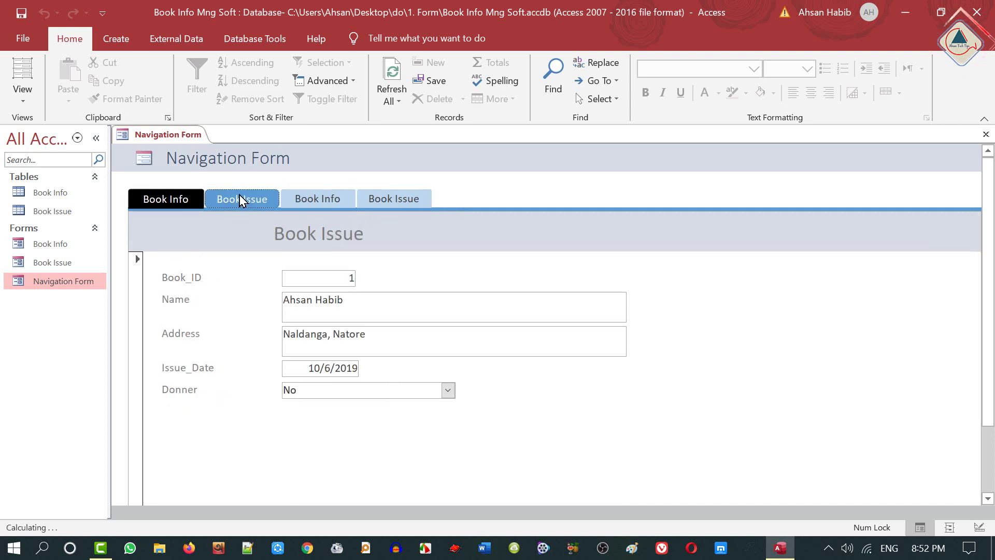
left_click(311, 199)
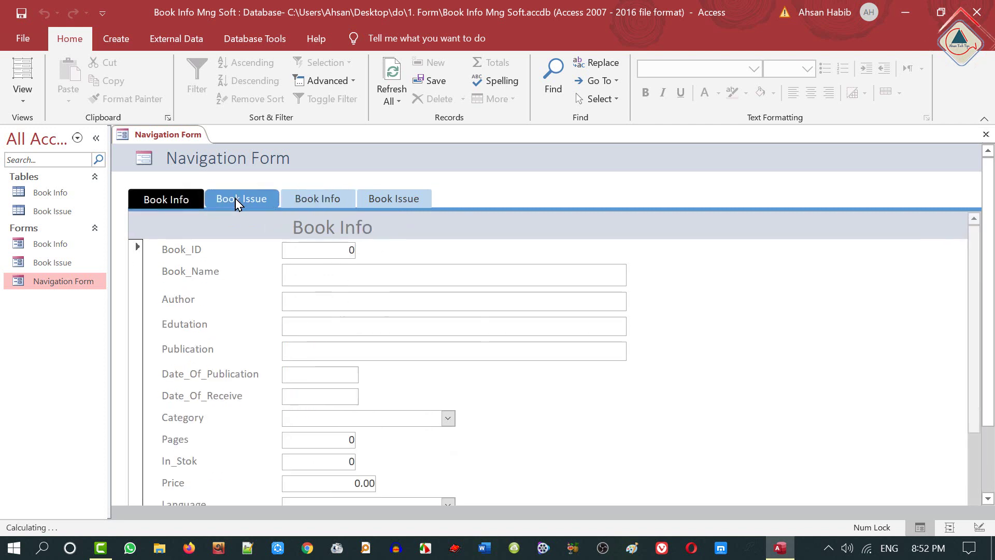
left_click(241, 201)
left_click(311, 200)
left_click(374, 198)
left_click(318, 198)
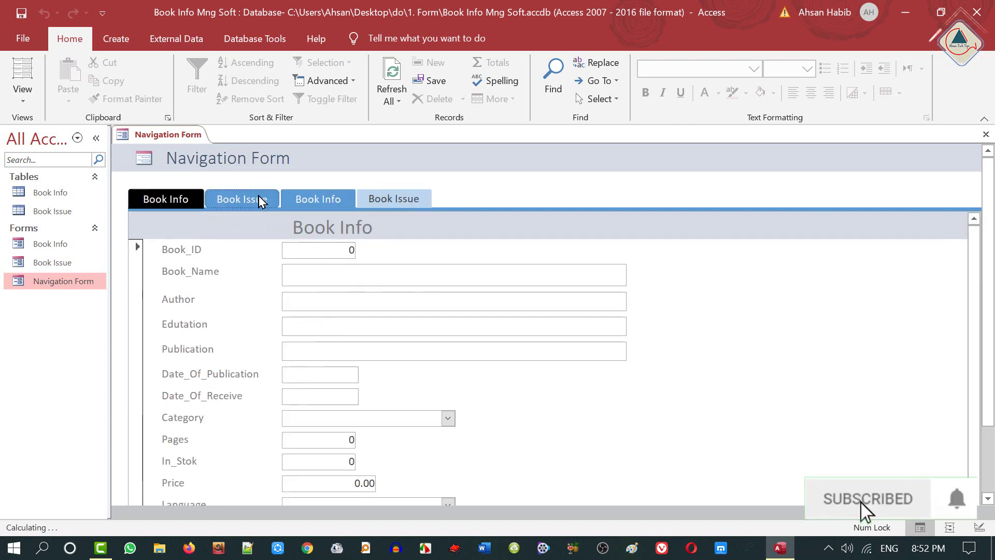
left_click(259, 199)
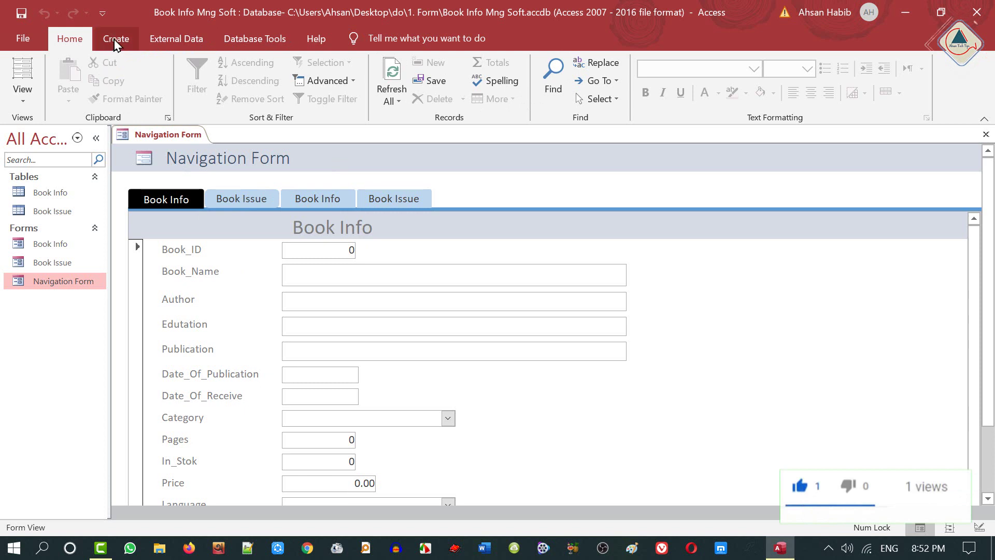
left_click(233, 204)
left_click(185, 204)
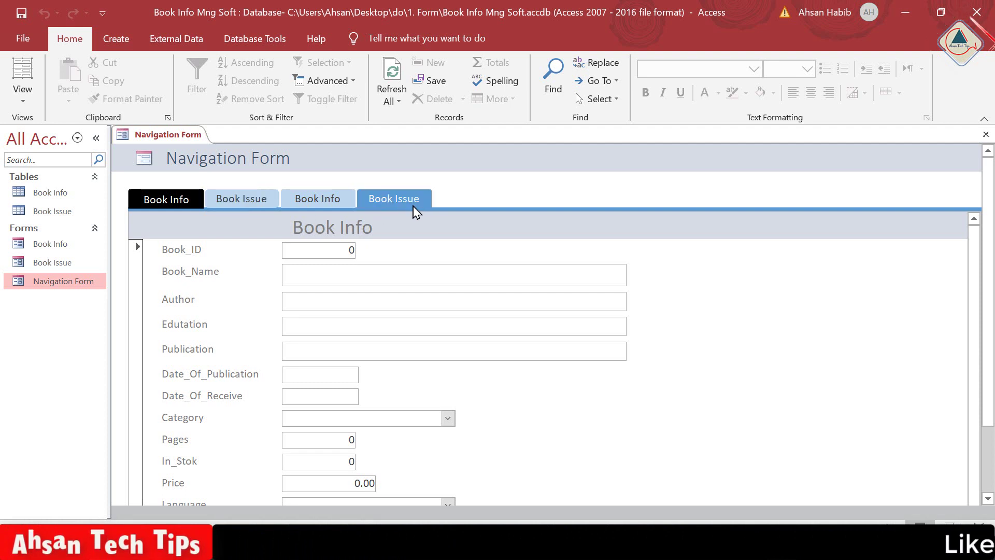
key("ctrl+w")
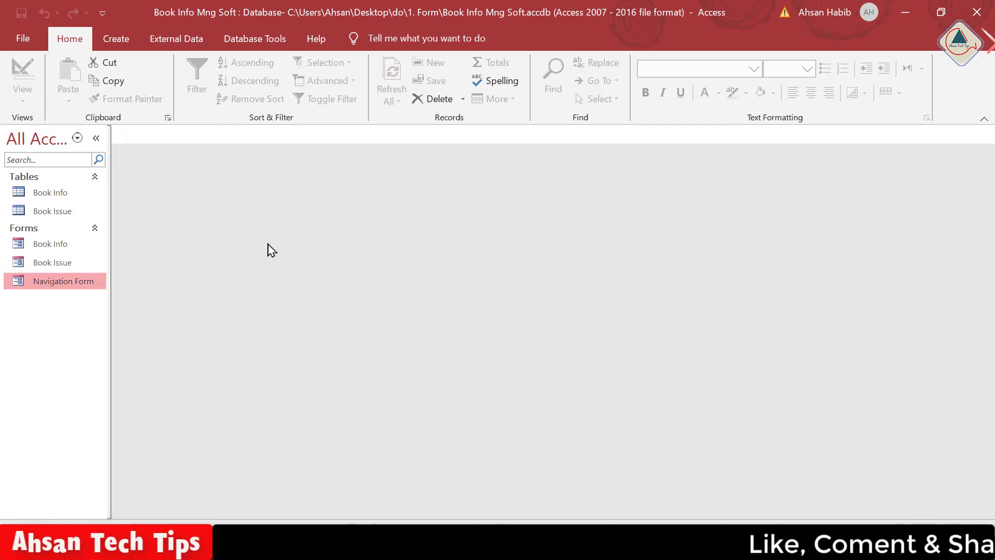
Review the available navigation form layouts, including the vertical and two-level tab options, without creating a form
left_click(116, 39)
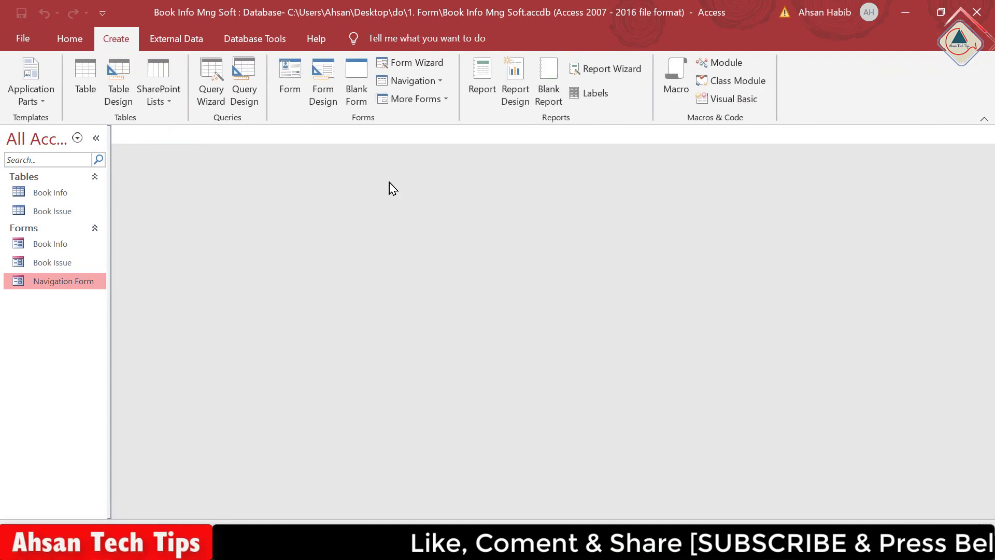
left_click(441, 83)
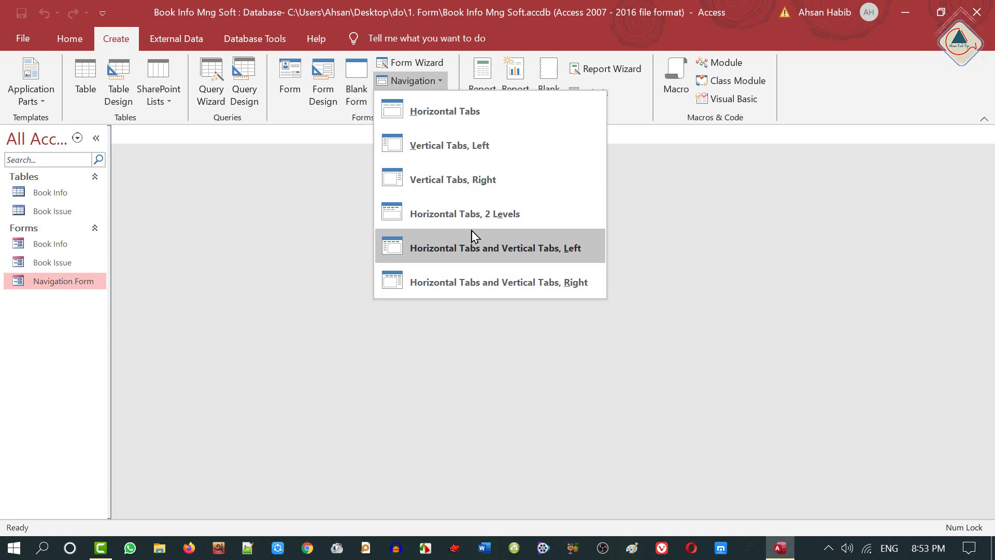
left_click(306, 222)
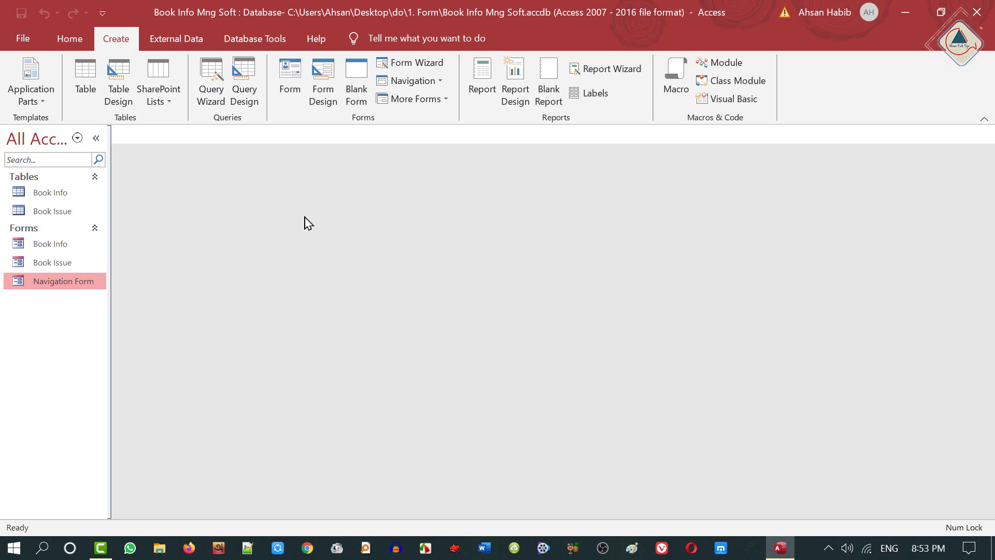